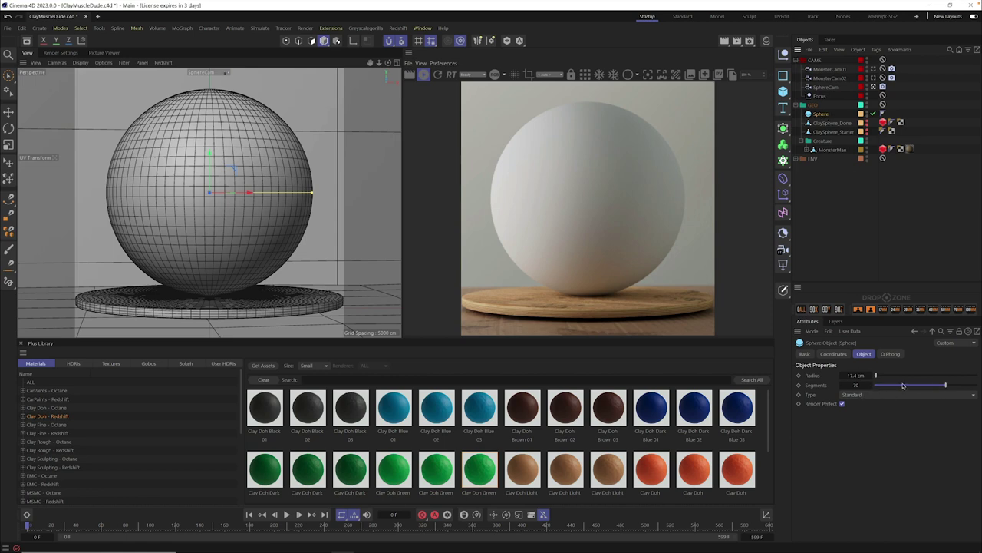
Step: Set the sphere's segments to 79 and its type to Hexahedron
left_click_drag(904, 385, 955, 385)
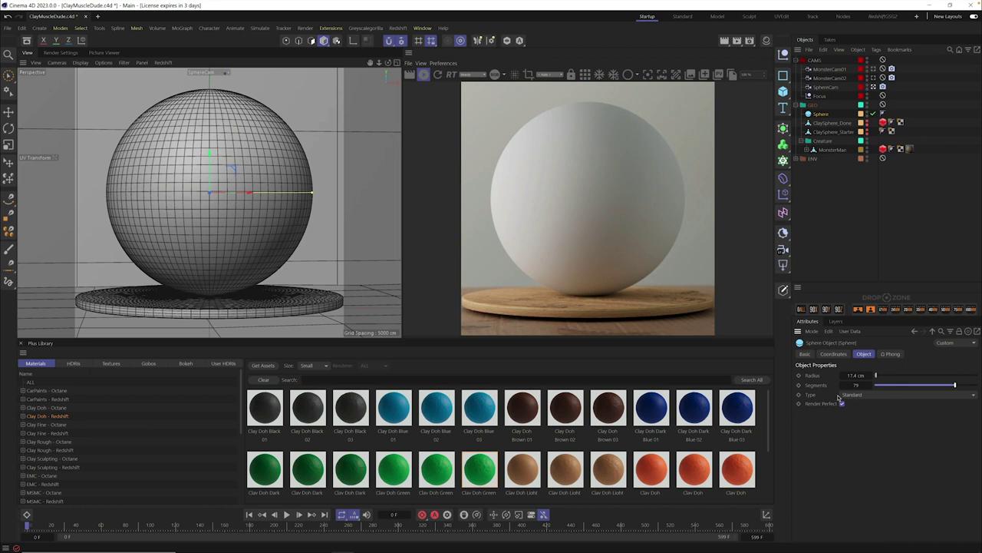
left_click(860, 396)
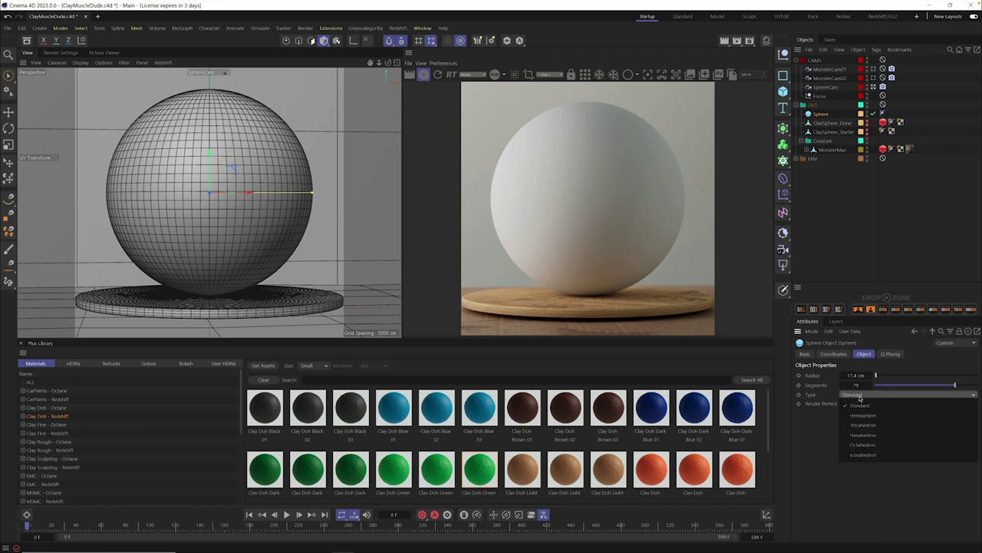
left_click(864, 435)
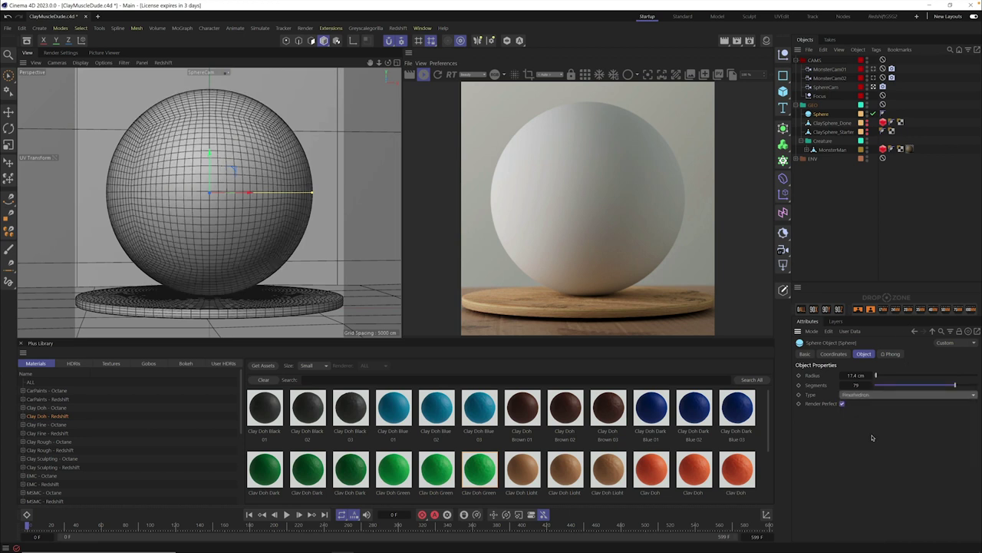
Step: Create a new Redshift Standard material and assign it to the Sphere object
left_click(766, 40)
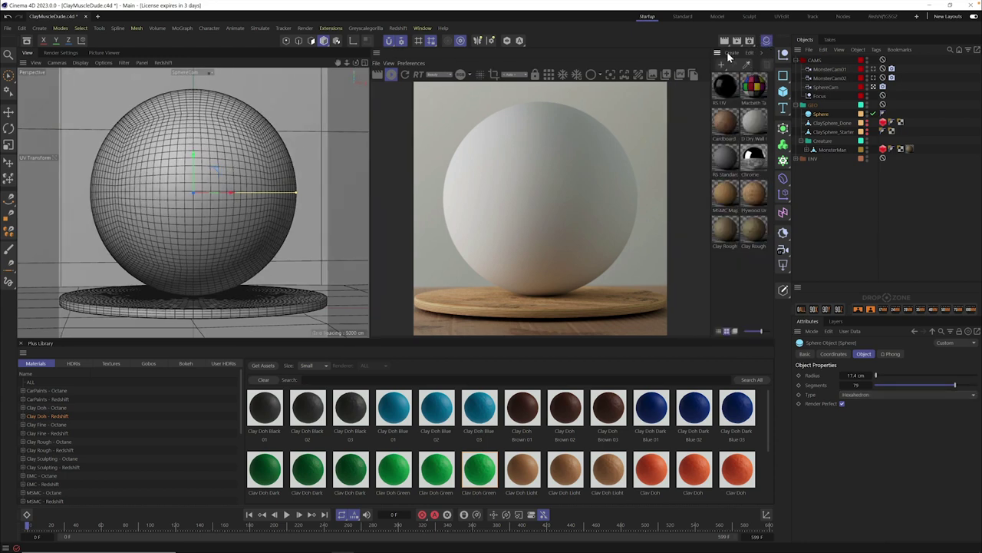
left_click(732, 53)
mouse_move(751, 100)
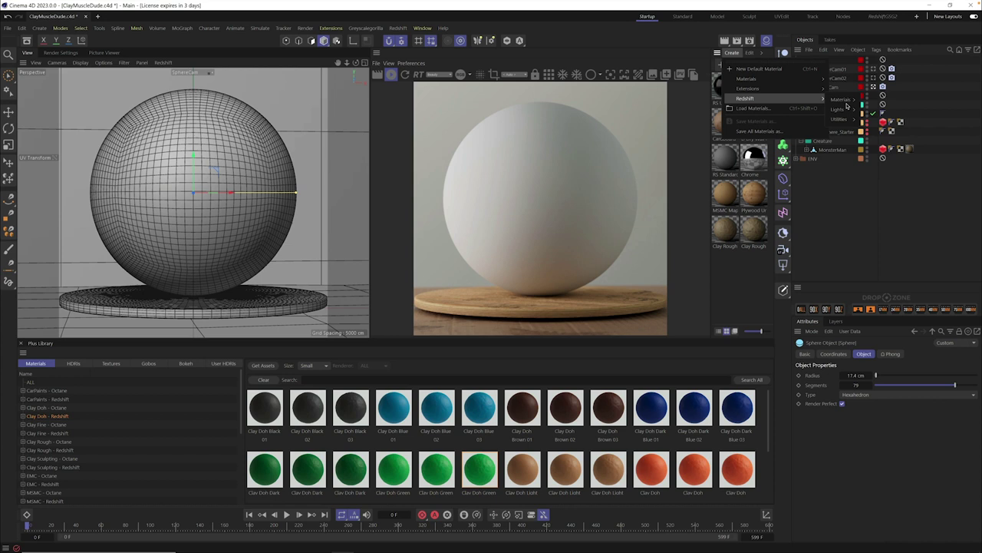
mouse_move(847, 106)
left_click(879, 220)
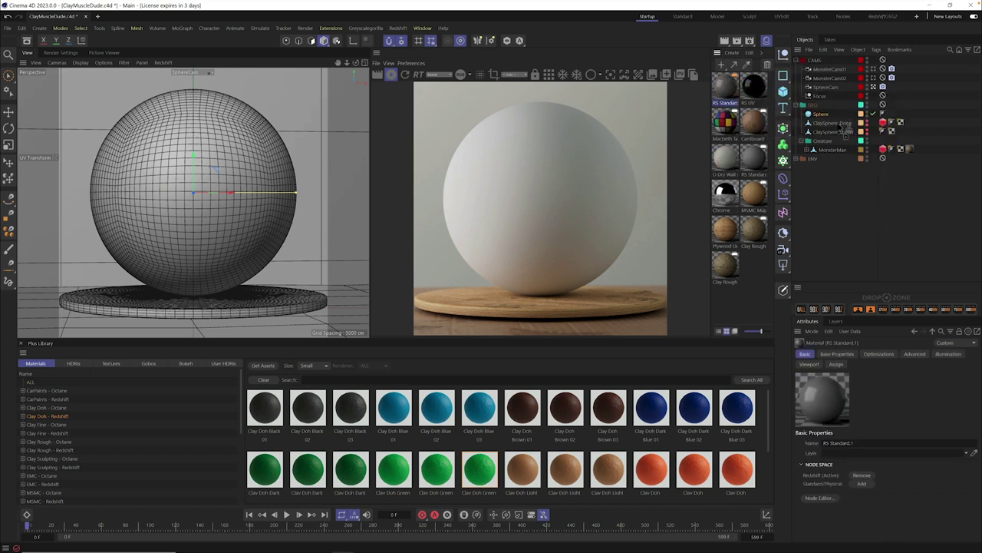
left_click_drag(845, 131, 832, 111)
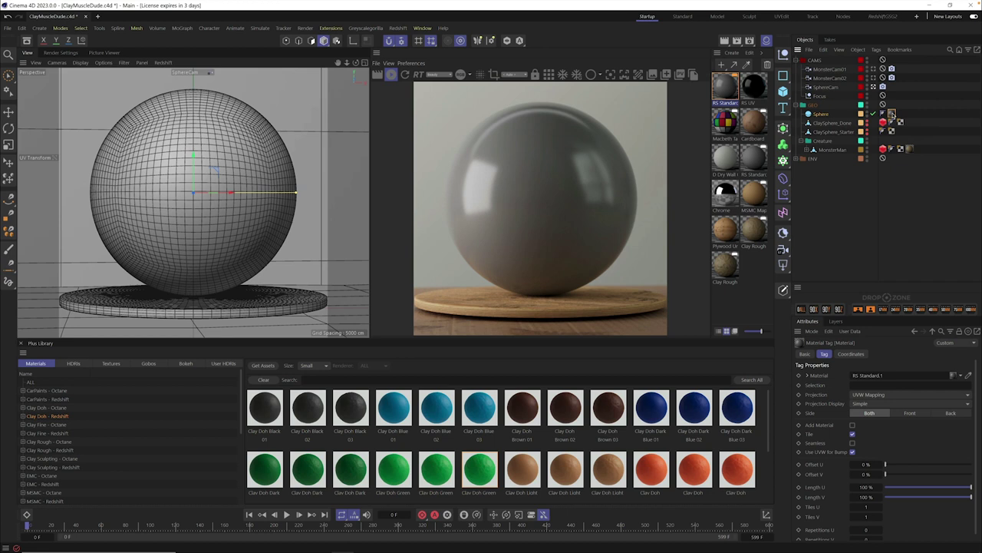
Step: Open the sphere material's node graph in a smaller window beside the render and space the Output node away from RS Standard
double_click(892, 114)
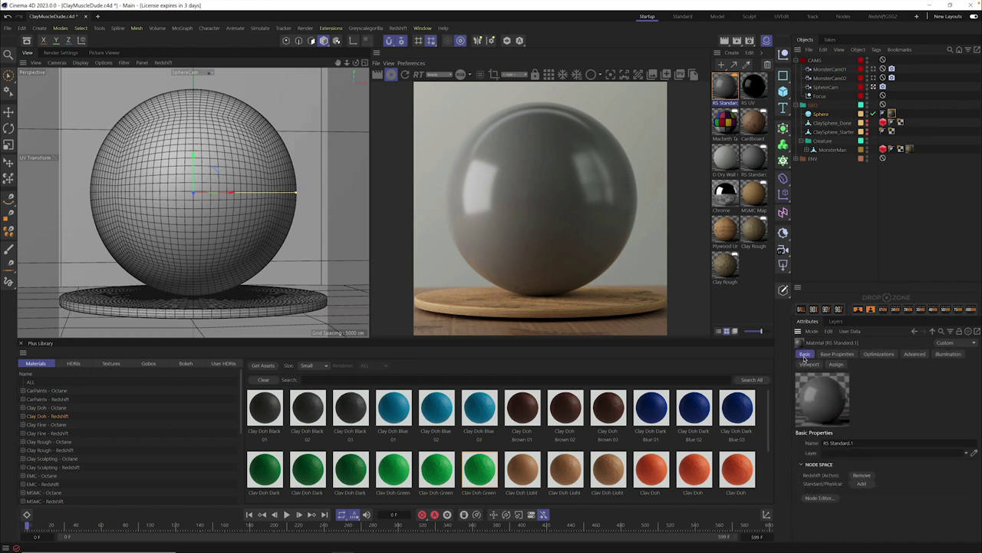
left_click(820, 498)
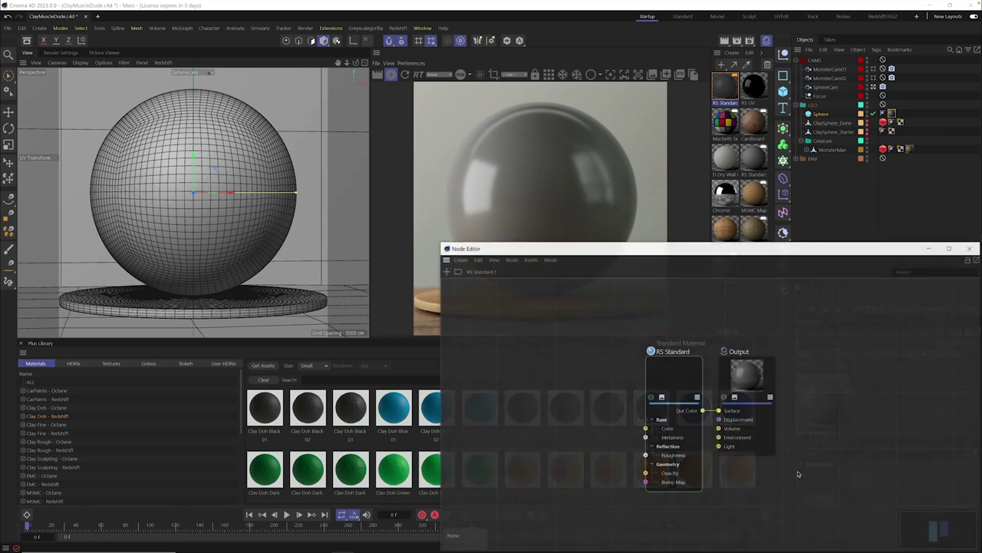
left_click_drag(695, 252, 338, 82)
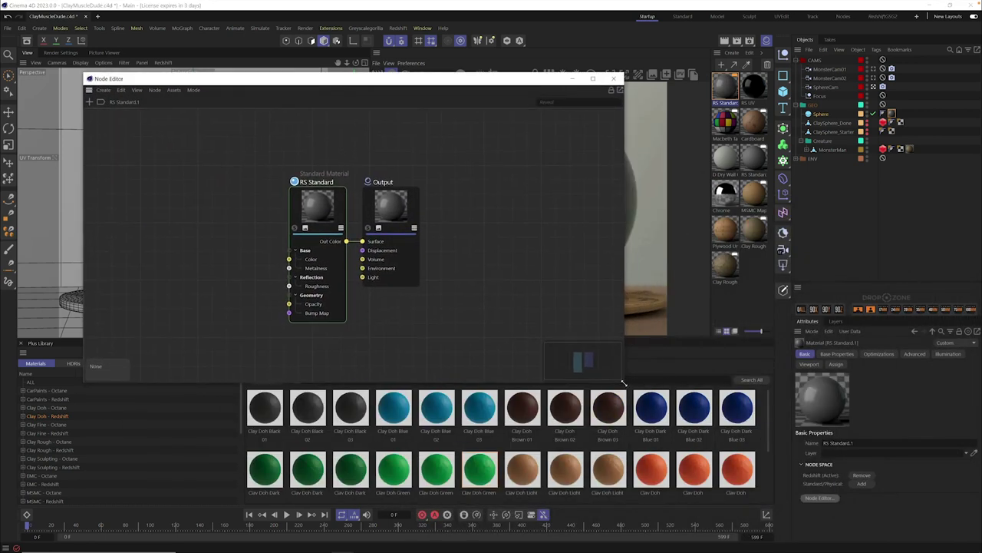
left_click_drag(624, 382, 422, 384)
key("h")
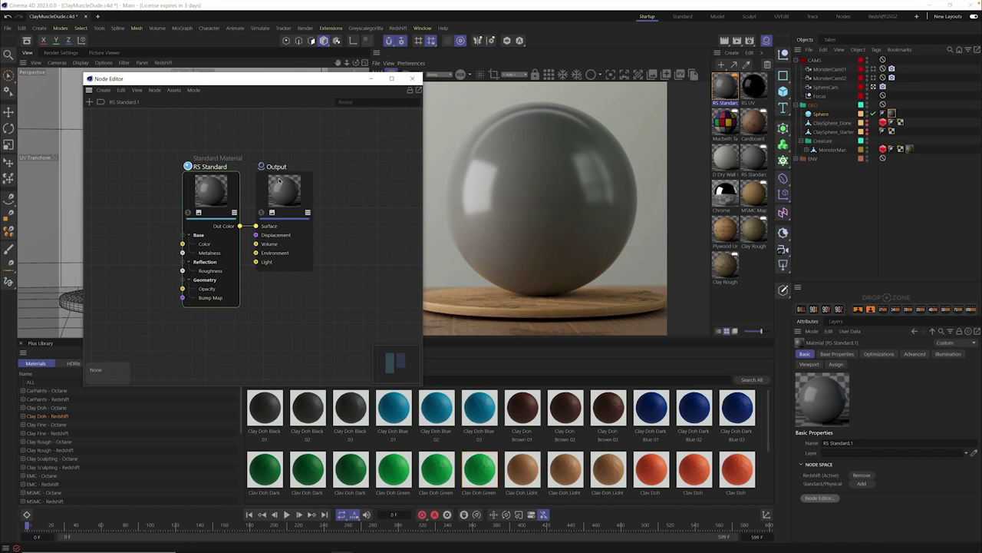
left_click_drag(291, 181, 311, 180)
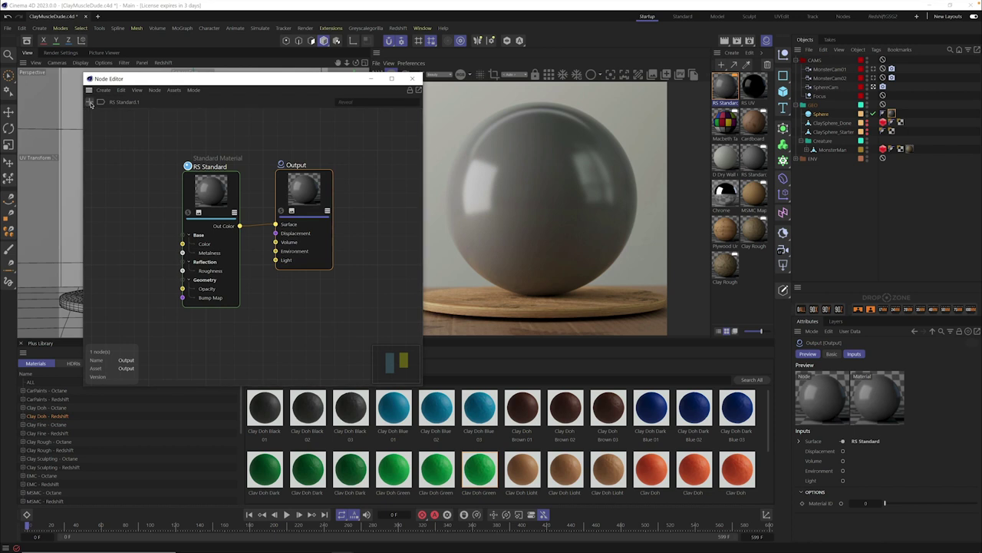
Step: Add a Displacement node to the material graph and place it below and before the RS Standard node
left_click(89, 103)
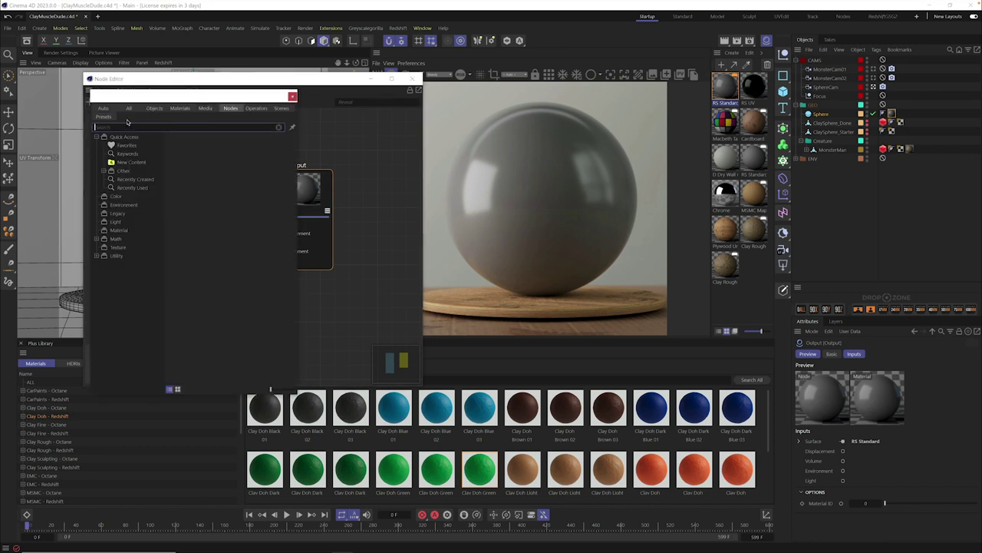
type("dis")
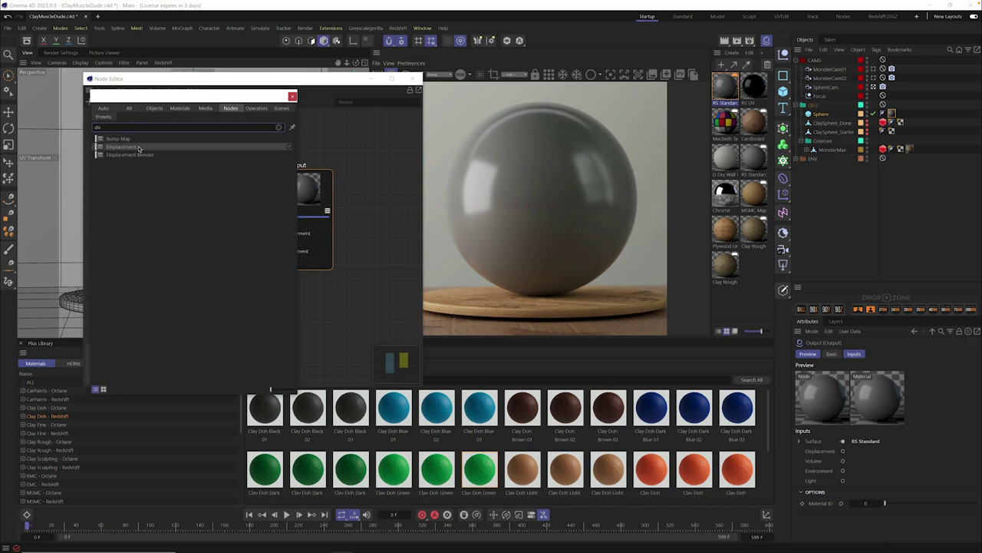
double_click(129, 148)
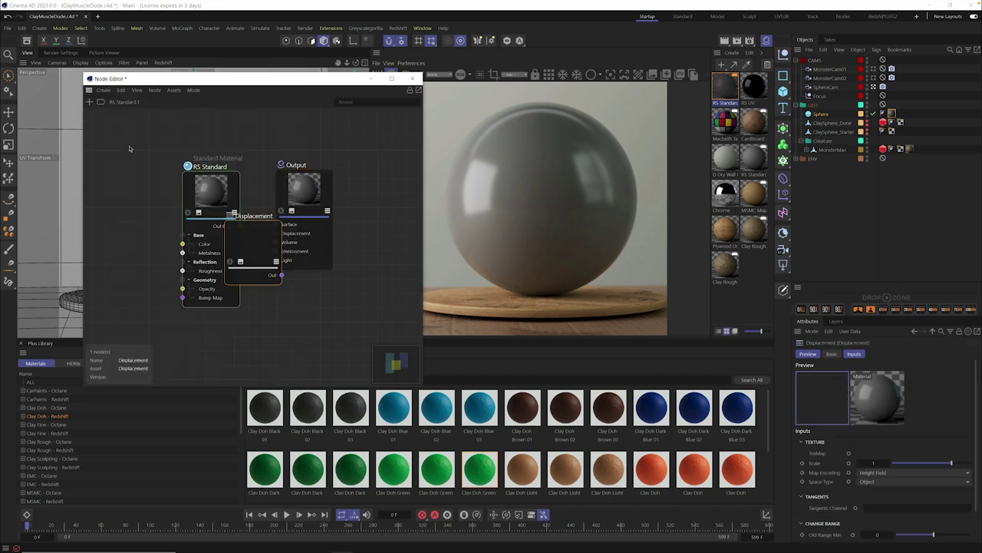
left_click_drag(261, 255, 148, 310)
middle_click_drag(165, 234, 221, 261)
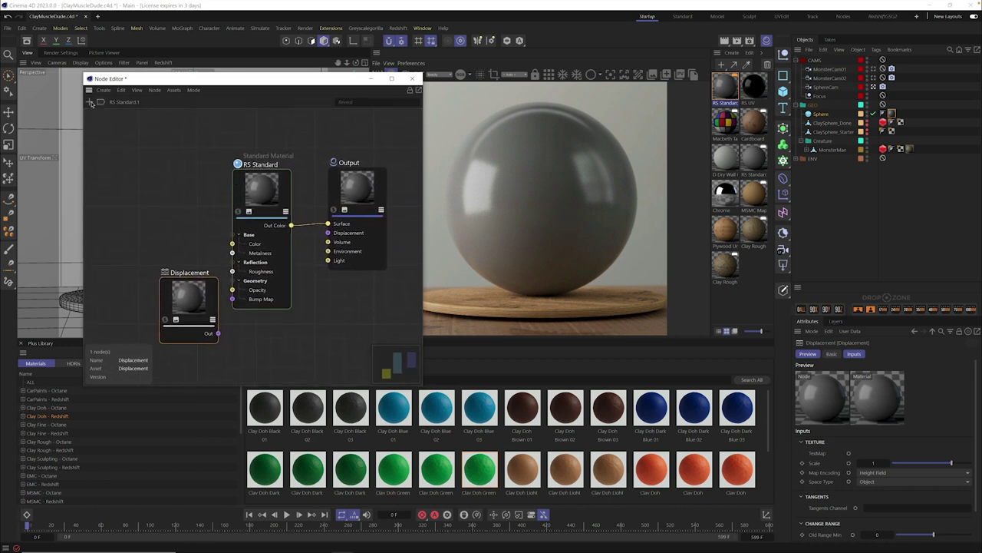
Step: Add a Maxon Noise node to the material graph, ahead of the Displacement node
left_click(89, 102)
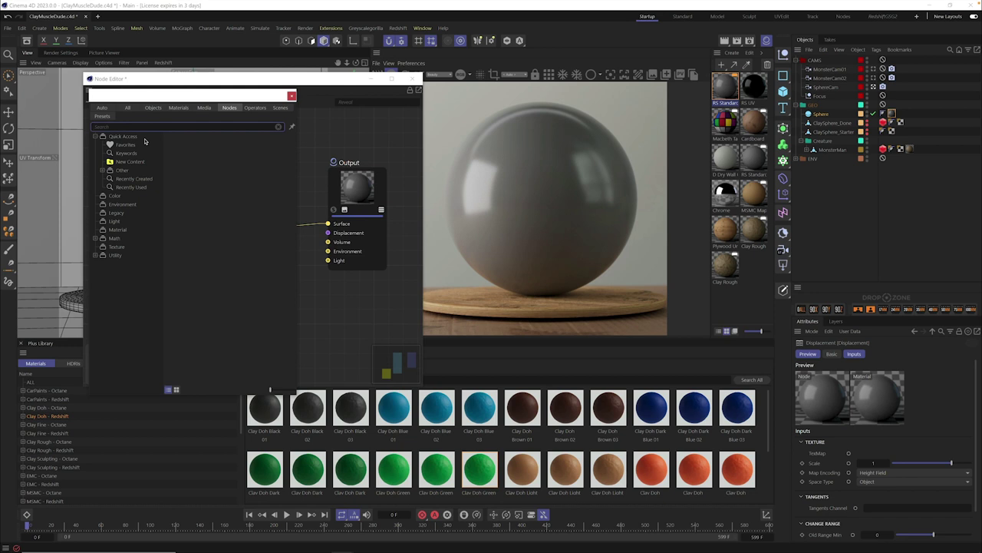
type("maxon")
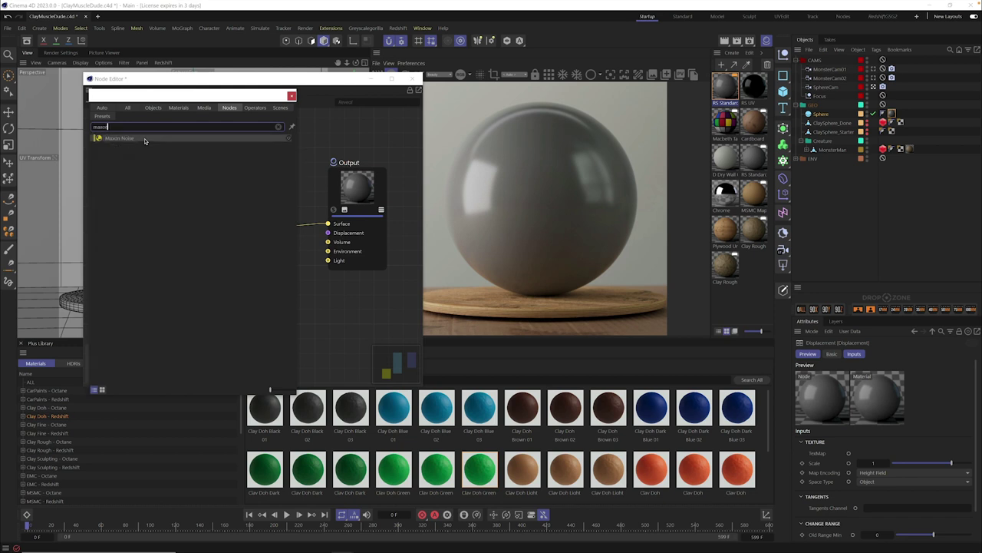
left_click_drag(119, 138, 124, 165)
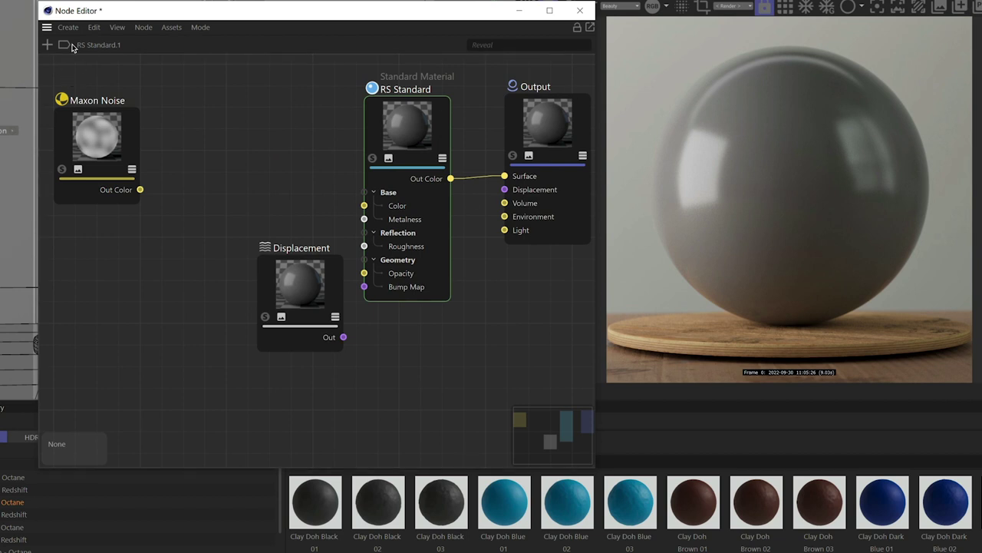
left_click(47, 46)
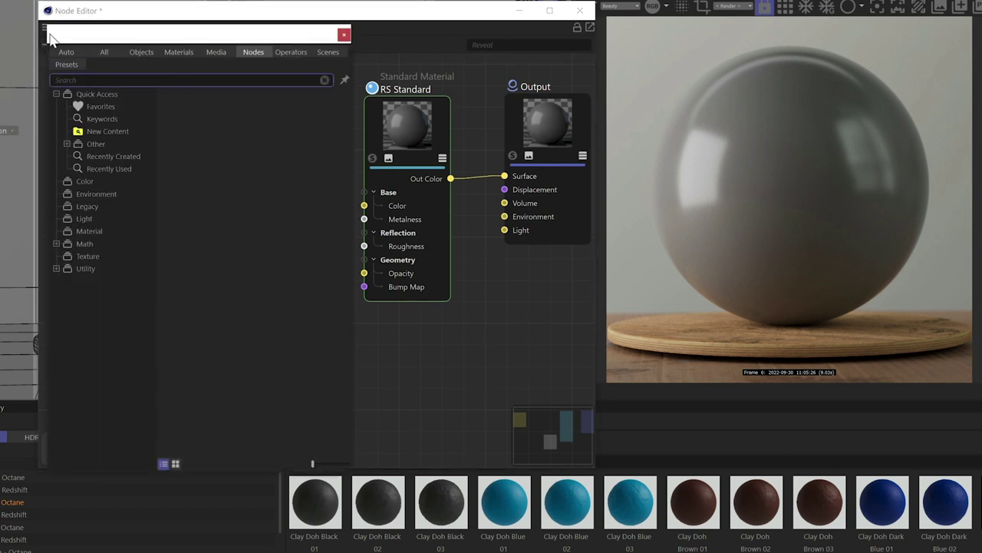
type("text")
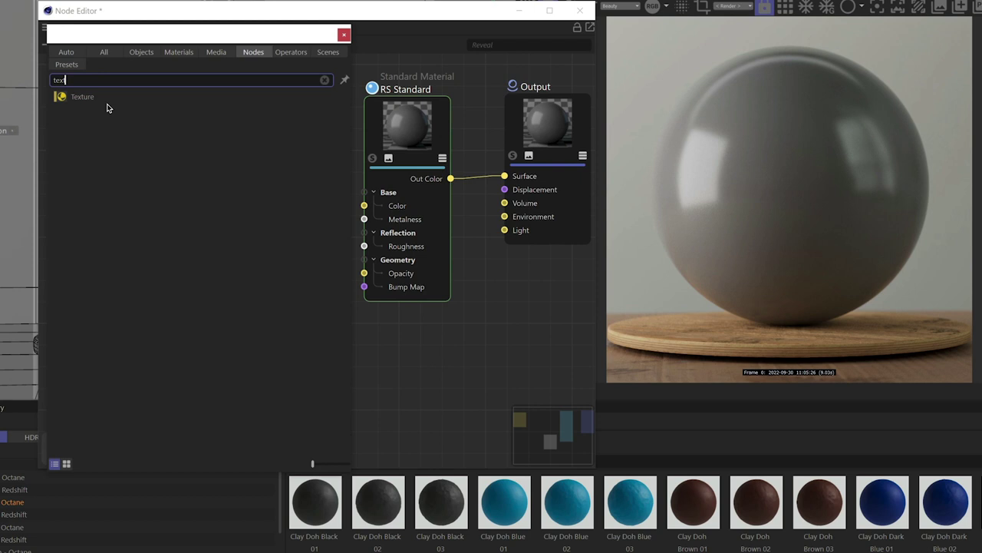
left_click_drag(113, 98, 198, 178)
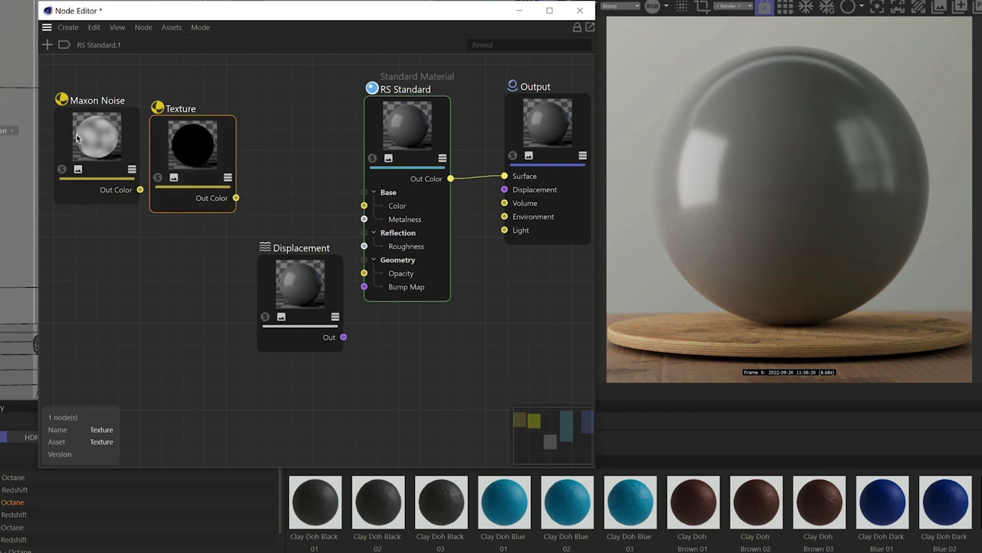
key("Delete")
Step: Connect the Maxon Noise colour output to the Displacement node's TexMap, and the Displacement output to the Output node's Displacement input
left_click(140, 188)
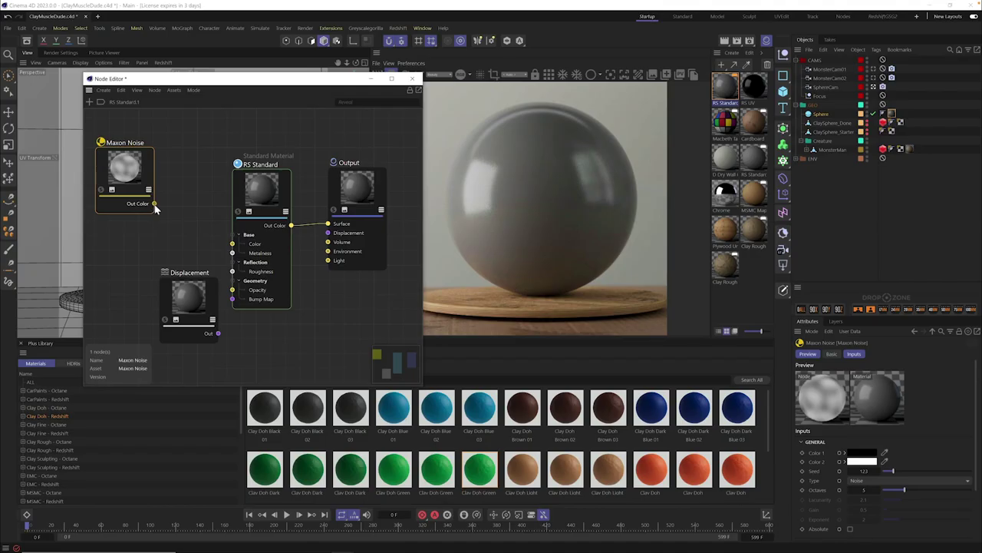
left_click_drag(154, 204, 165, 324)
mouse_move(197, 327)
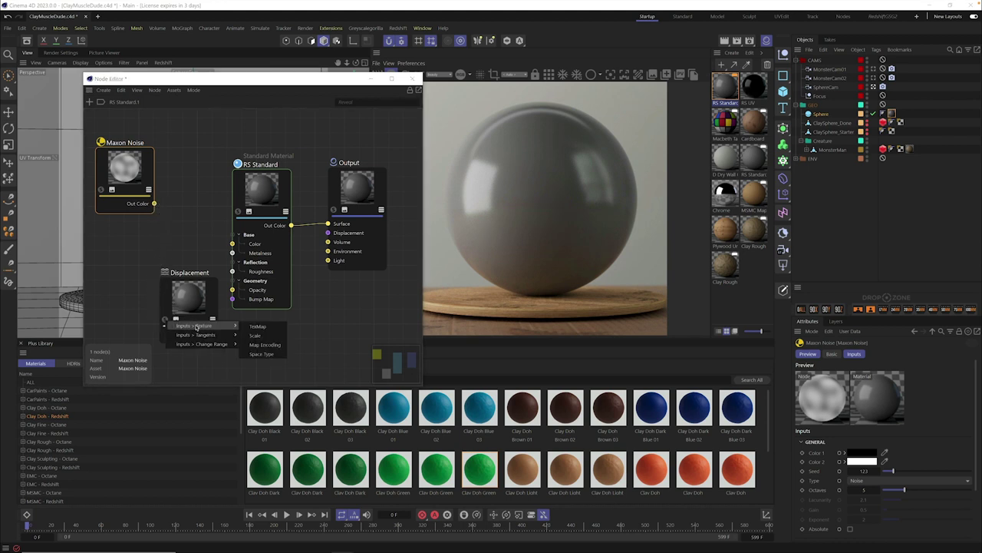
left_click(257, 326)
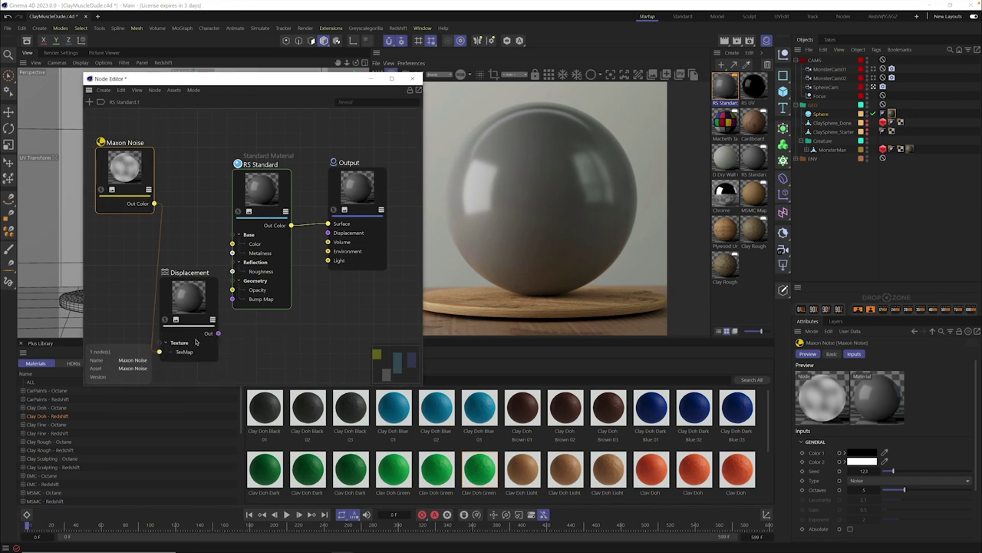
left_click_drag(218, 333, 328, 232)
left_click_drag(314, 88, 275, 87)
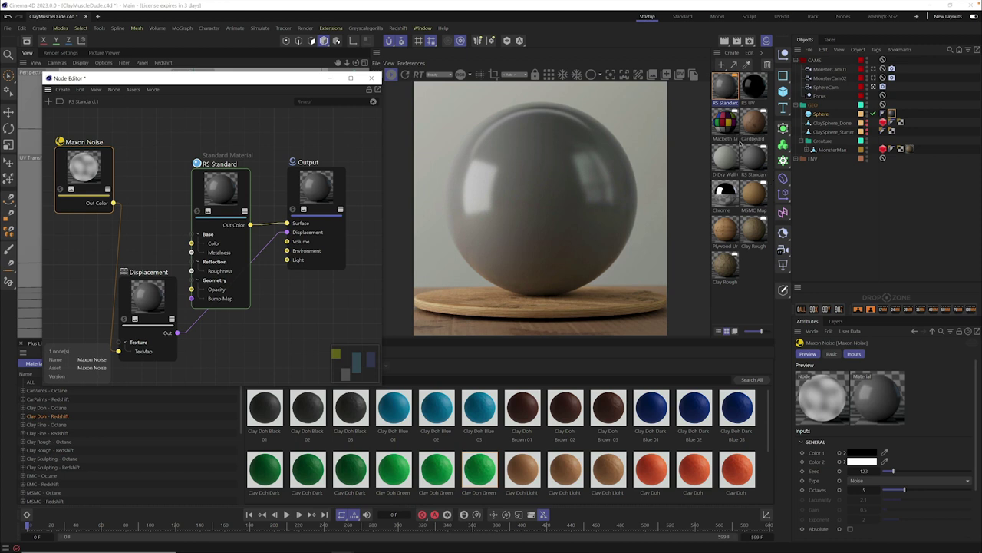
Step: Add a Redshift Object render tag to the Sphere and show its geometry settings
left_click(822, 115)
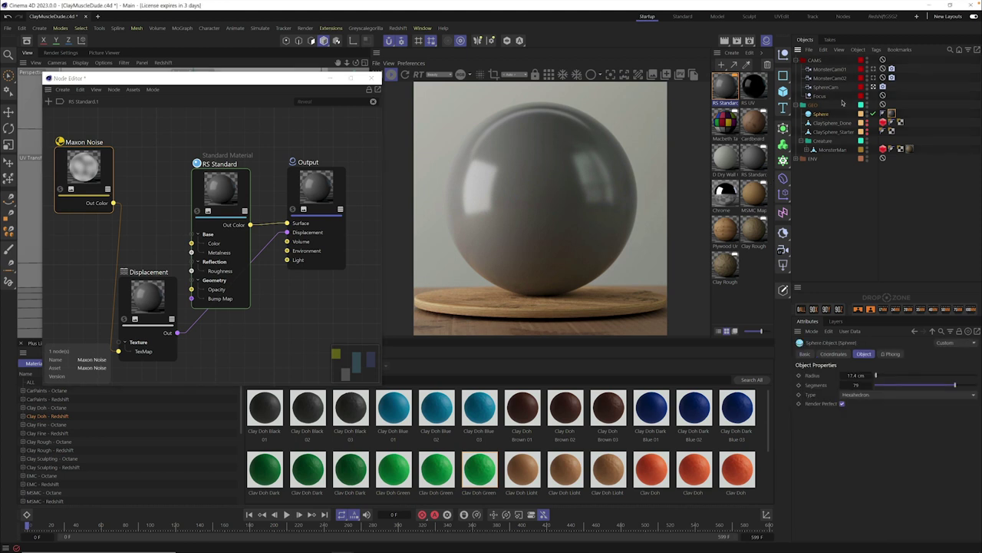
left_click(878, 50)
mouse_move(899, 158)
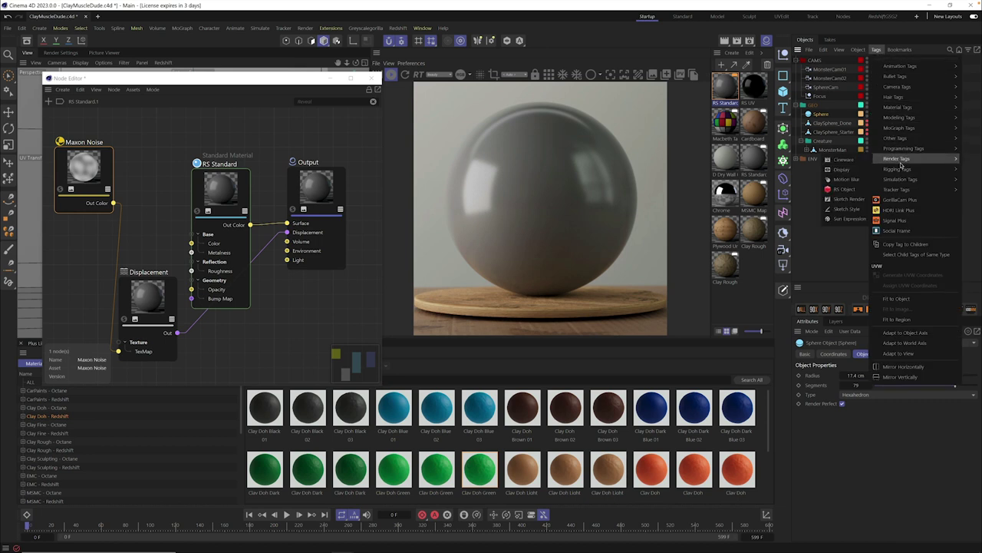
left_click(845, 189)
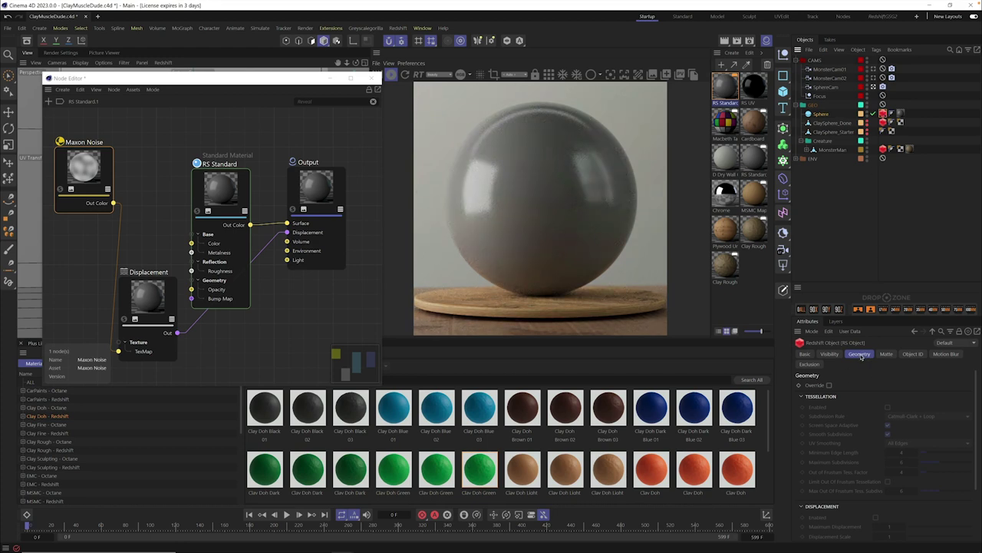
Step: Override the sphere tag's geometry settings and enable both tessellation and displacement
left_click(829, 385)
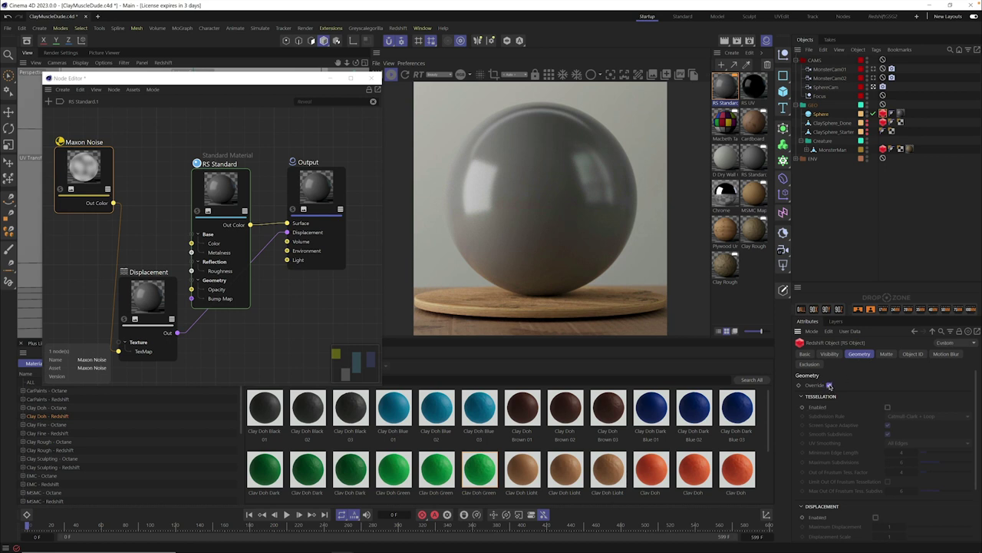
left_click(888, 408)
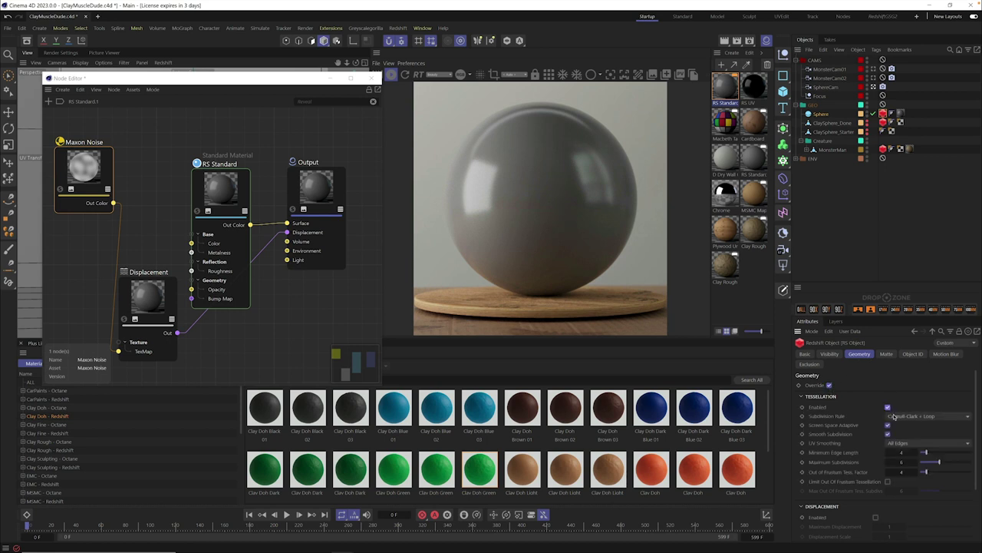
left_click(877, 518)
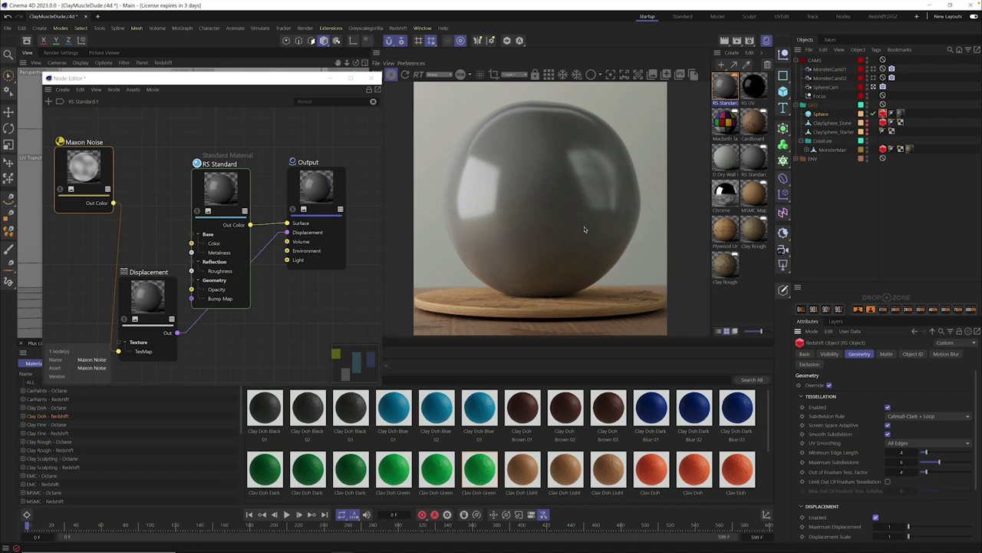
Step: Change the Maxon Noise node's noise type to Poxo
left_click(86, 164)
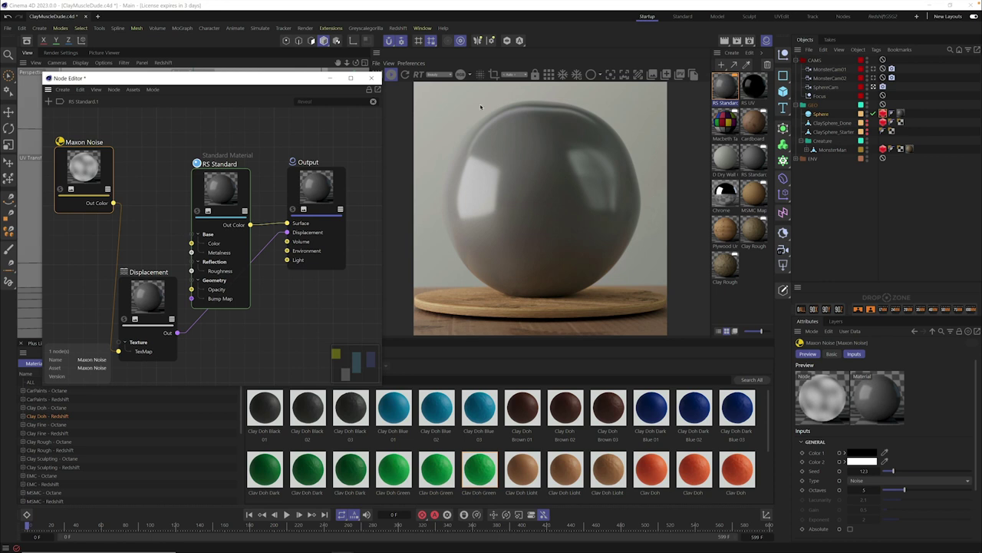
left_click(880, 482)
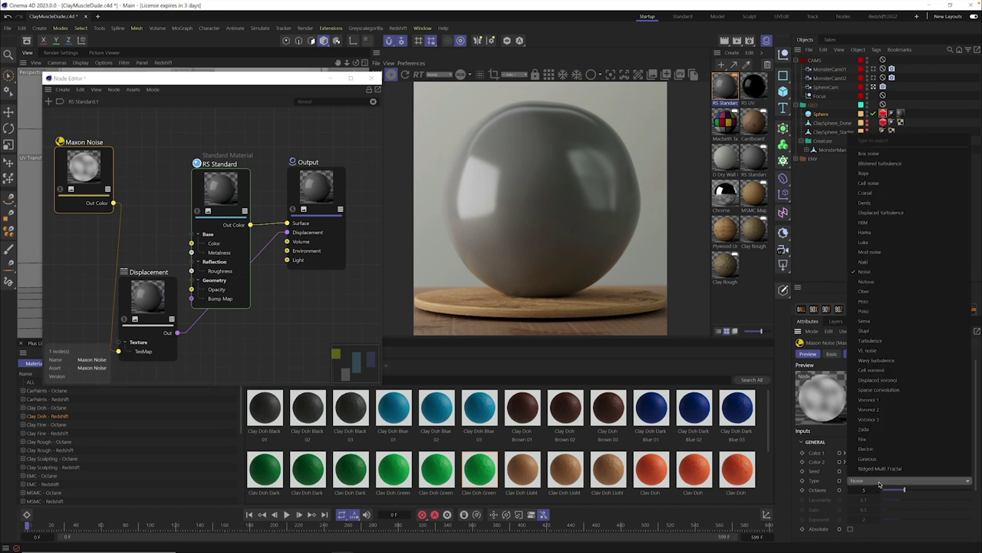
left_click(891, 311)
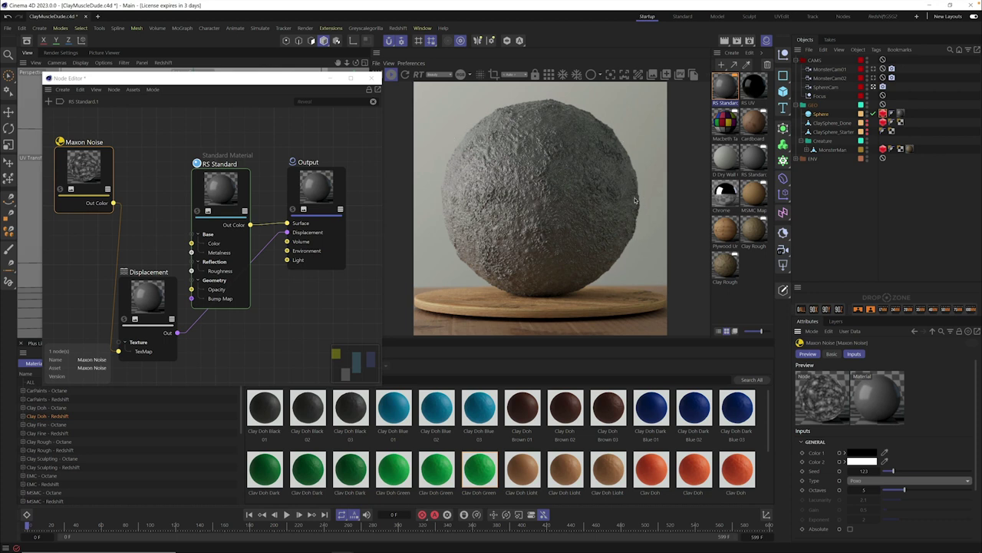
Step: Close the Node Editor and reduce the minimum edge length in the Sphere's Redshift tessellation settings to 1.793
left_click(373, 78)
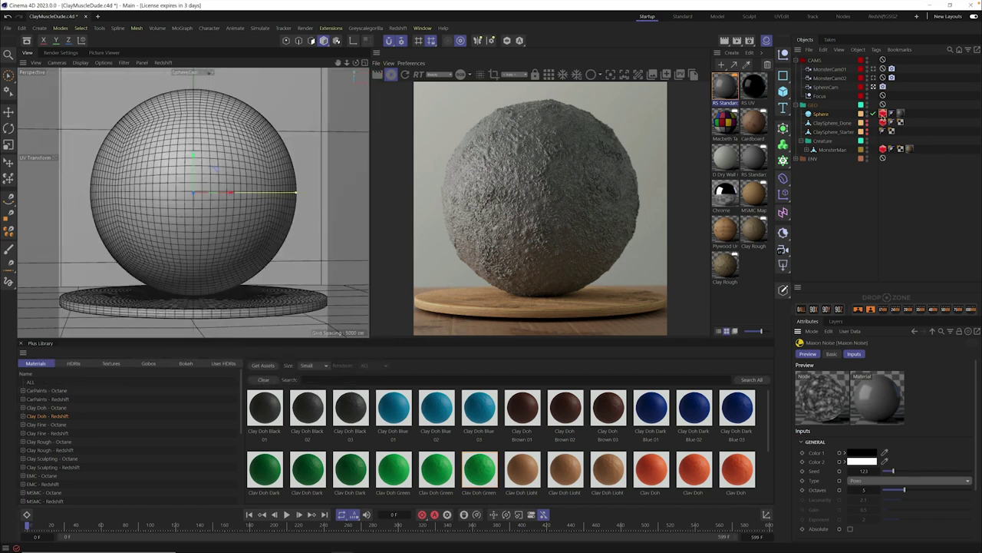
left_click(885, 116)
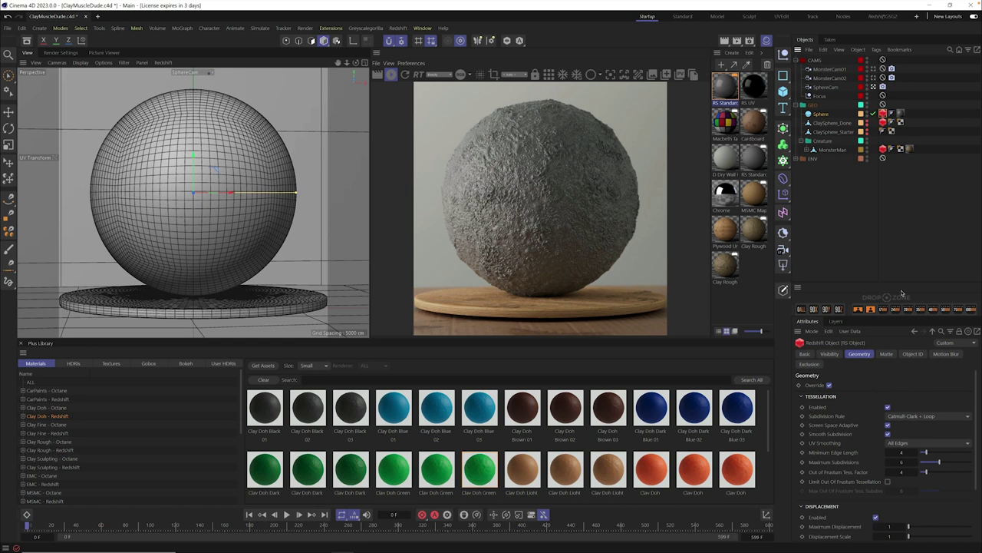
scroll(974, 385, "down", 3)
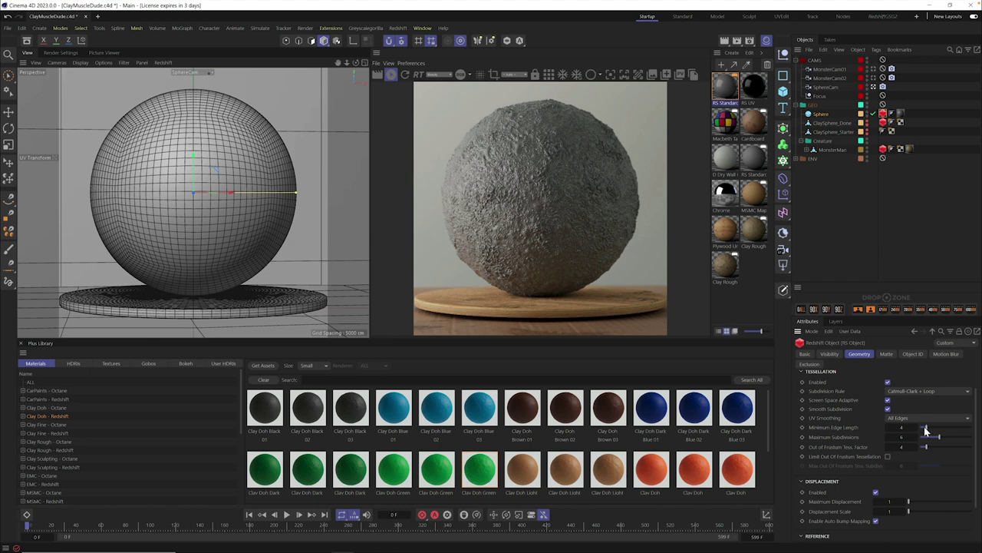
left_click_drag(926, 431, 922, 431)
Step: Try a displacement scale of 5 on the Sphere's Redshift tag, and settle on 0.4
scroll(975, 458, "down", 2)
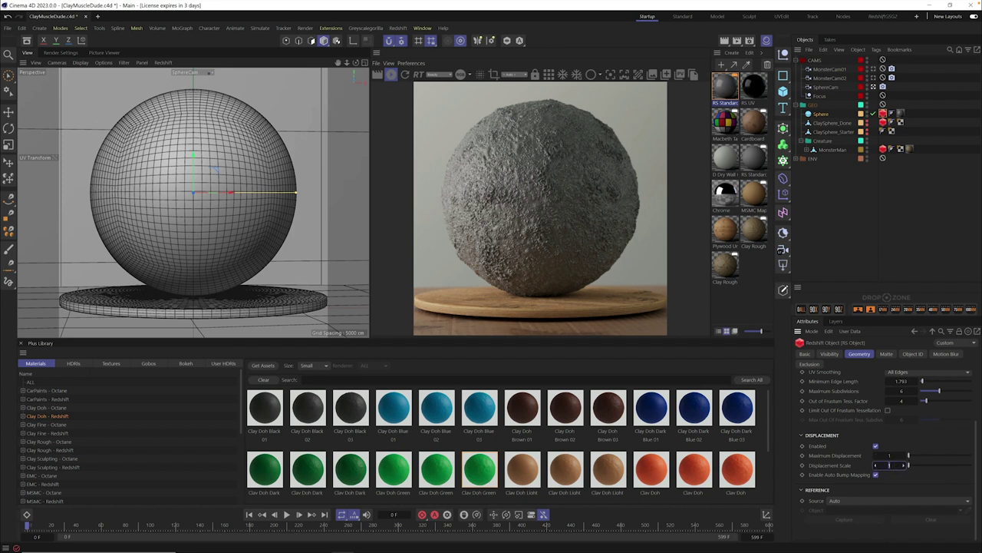
double_click(893, 466)
type("5")
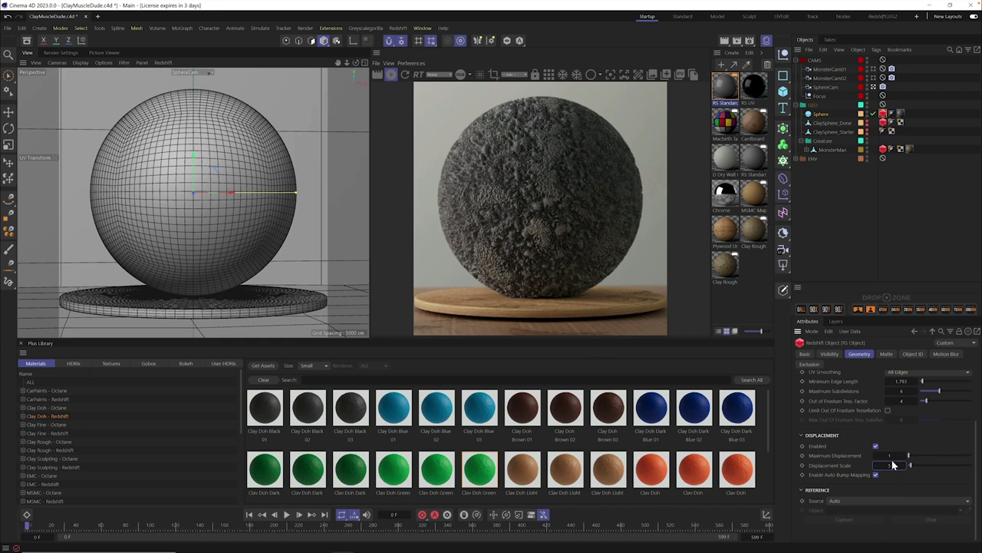
type("0.4")
key("Return")
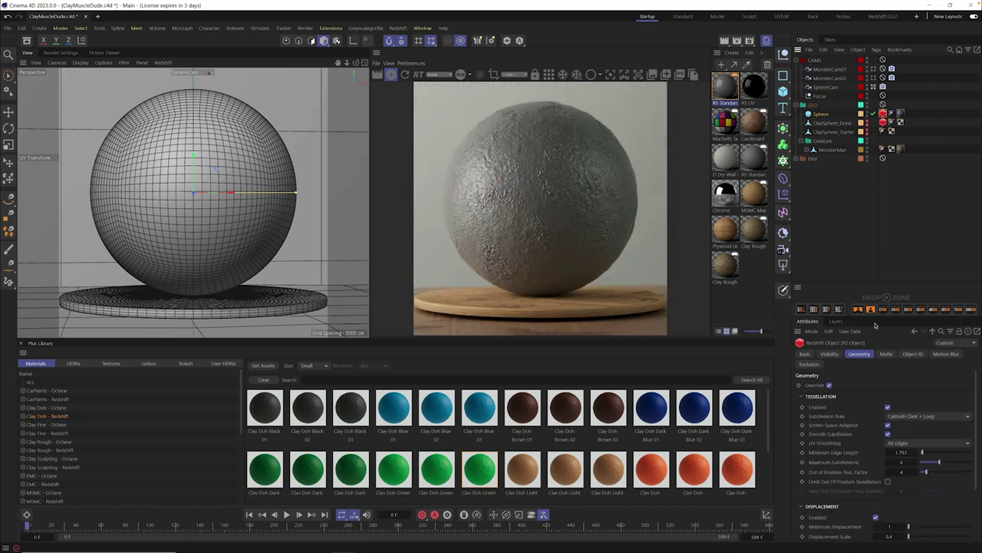
Step: Hide the Sphere layer, show the Monster layer in viewport and render, and look through MonsterCam02
left_click(836, 322)
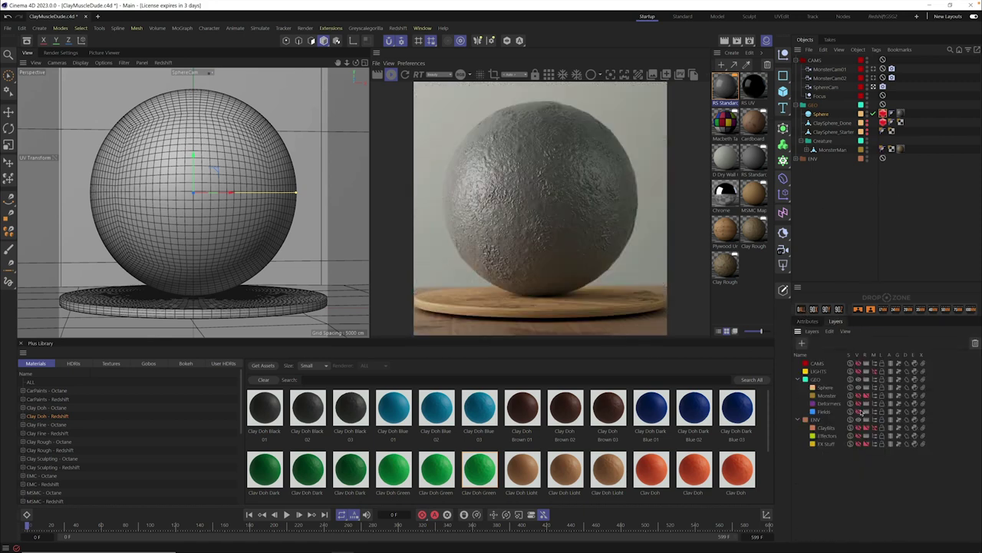
left_click(859, 386)
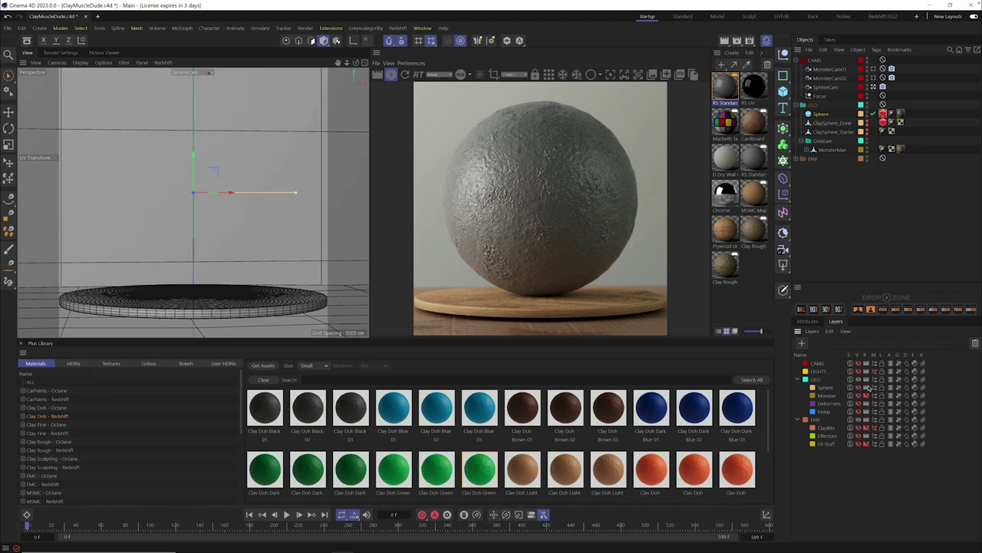
left_click(859, 395)
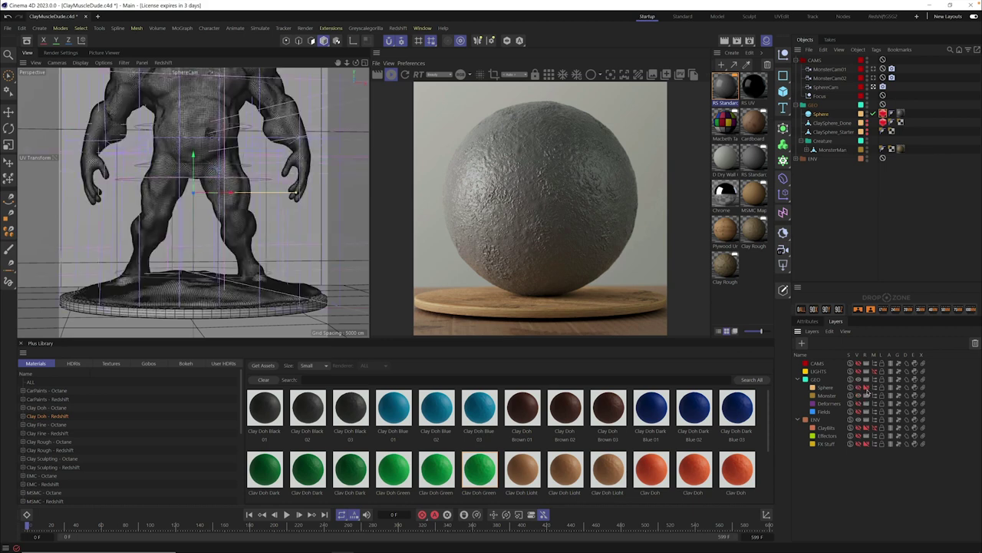
left_click(873, 78)
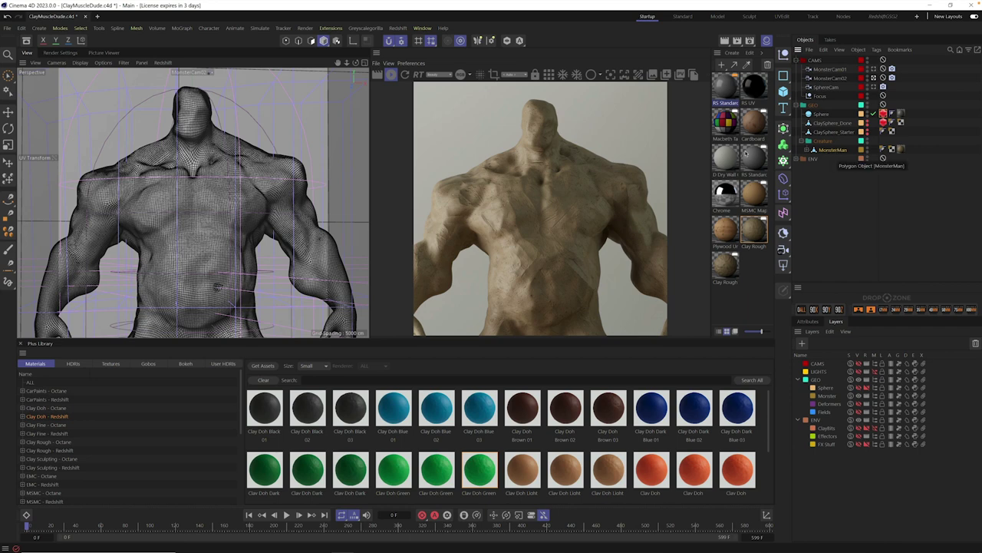
Step: Add a Redshift Object render tag to MonsterMan and show its geometry settings
left_click(876, 50)
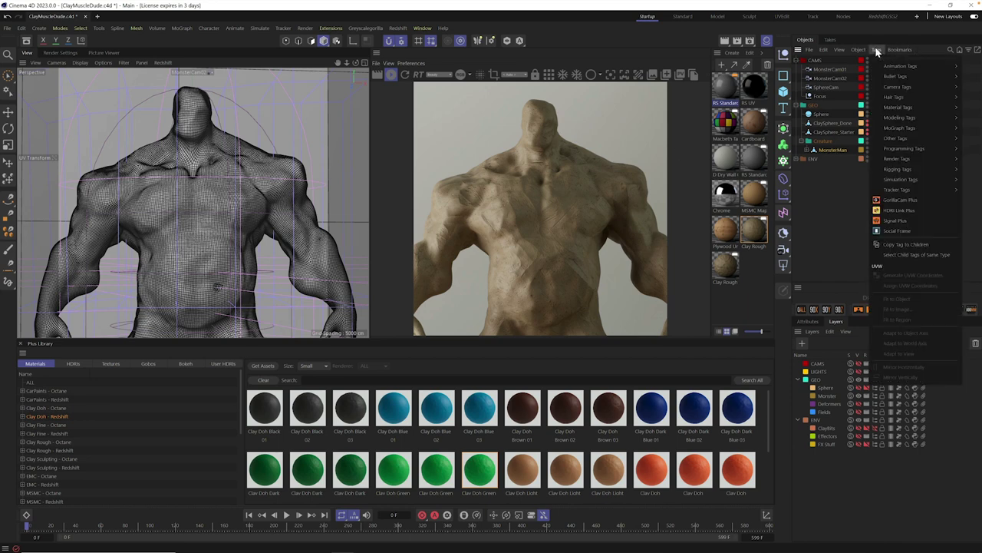
mouse_move(894, 184)
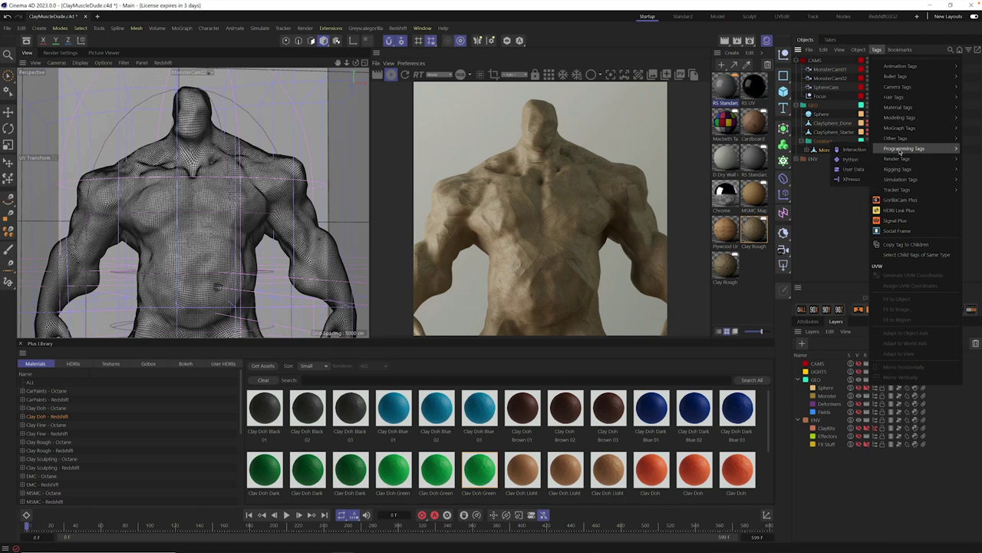
mouse_move(898, 159)
left_click(845, 189)
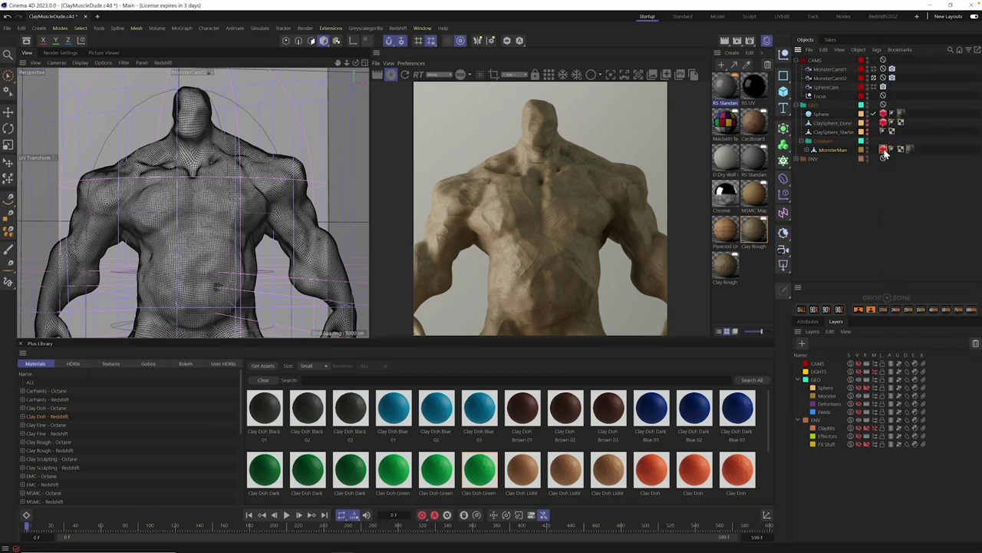
left_click(812, 325)
left_click(856, 353)
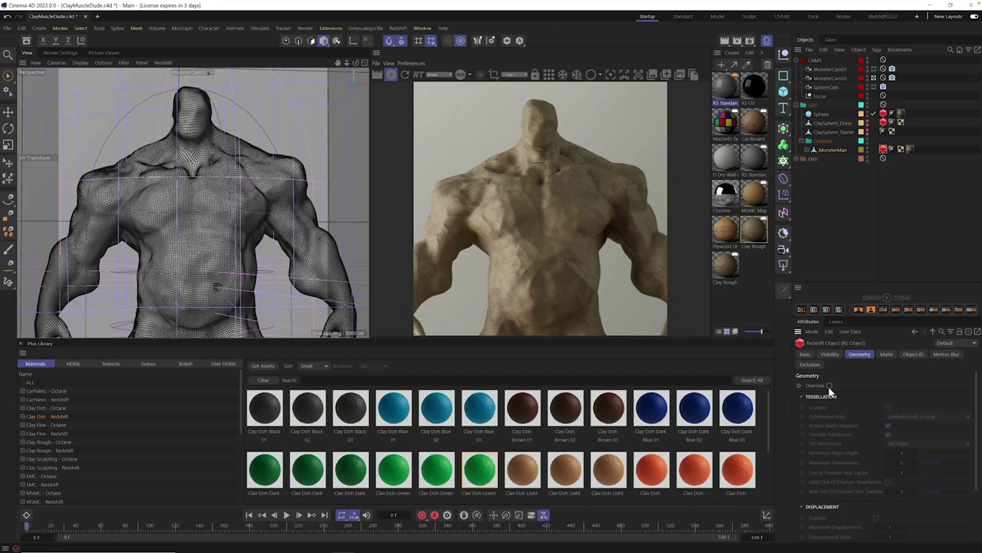
Step: Override the MonsterMan tag's geometry settings and enable both tessellation and displacement
left_click(830, 384)
left_click(888, 408)
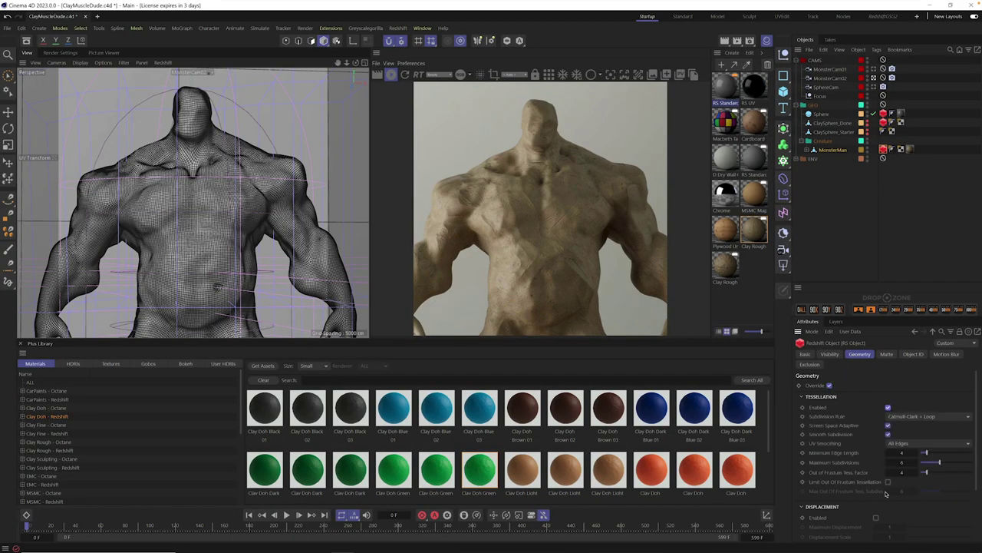
left_click(876, 517)
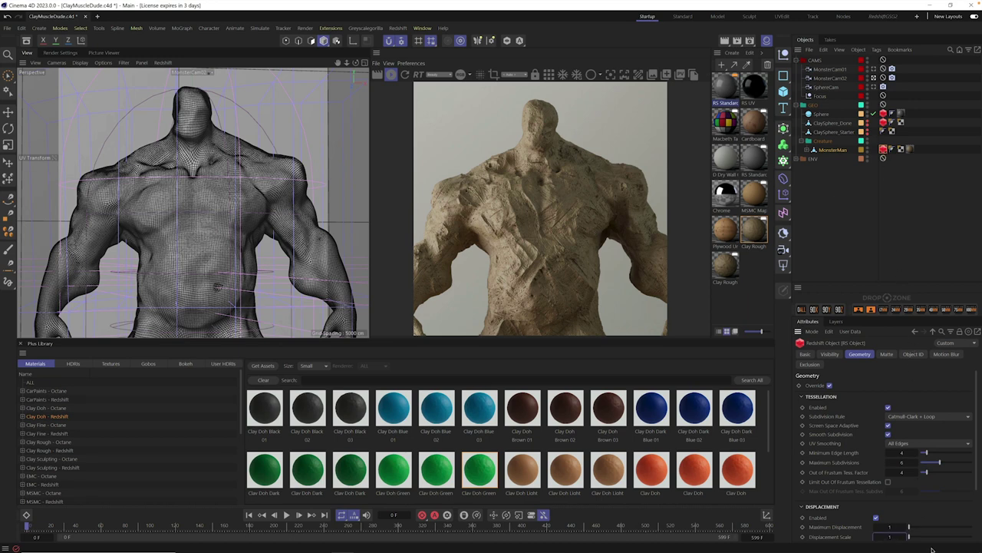
Step: Test a displacement scale of 2 on MonsterMan, settle on 0.7, and view the creature through MonsterCam01
left_click(890, 538)
type("2")
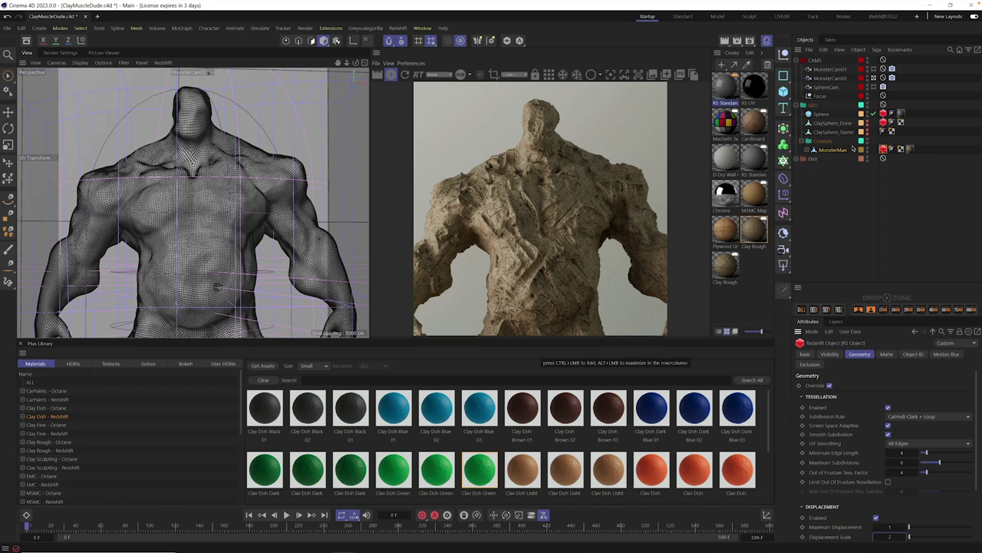
left_click(891, 536)
type("0.7")
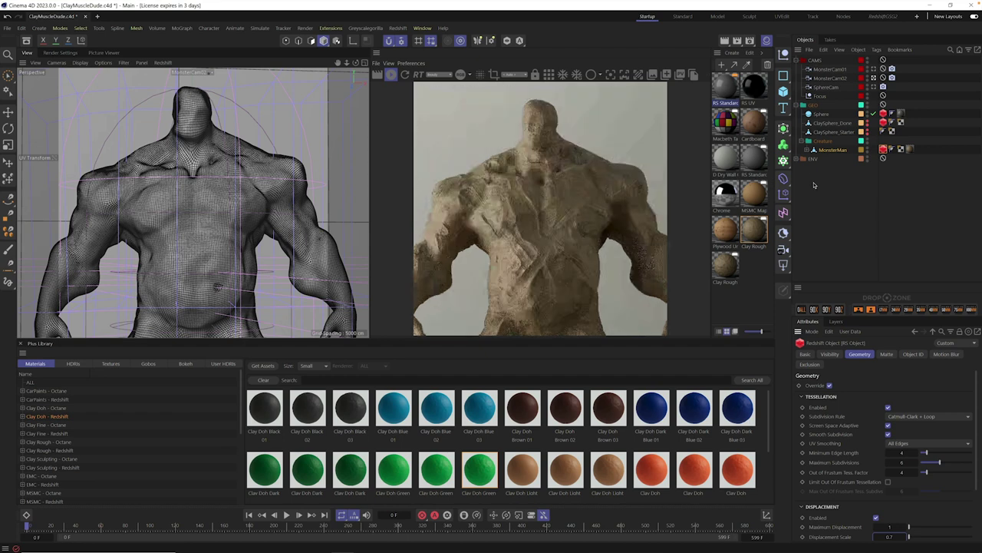
left_click(873, 69)
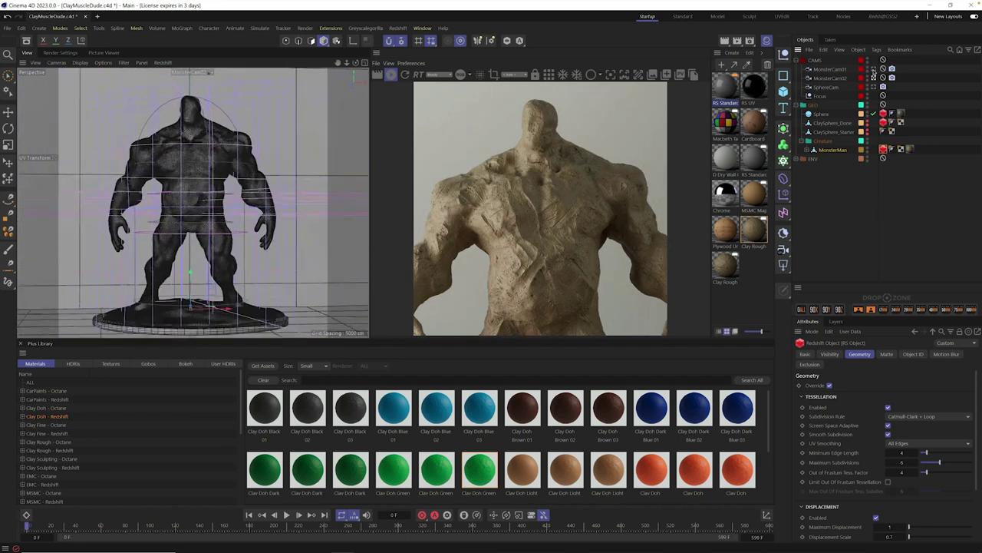